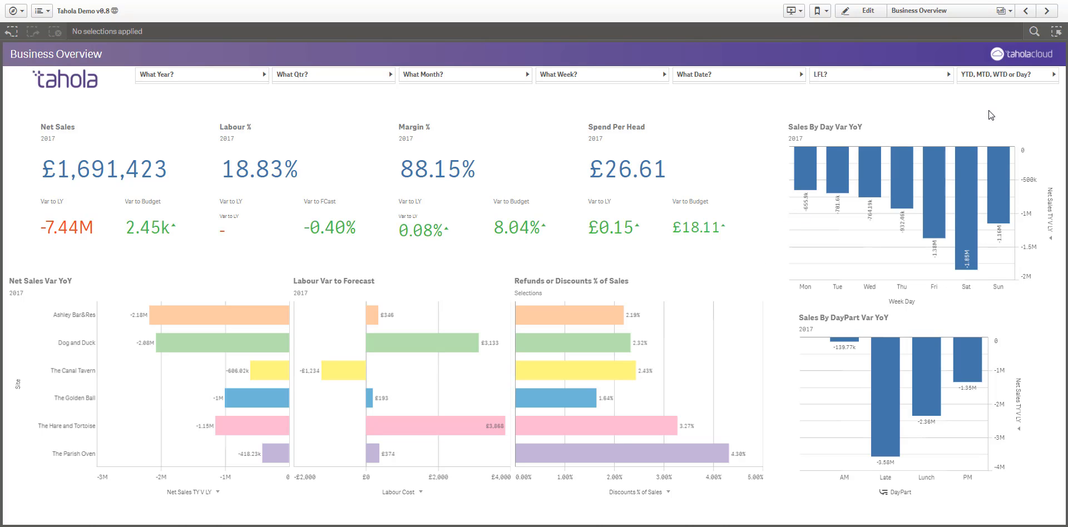
Filter the Business Overview sheet to the Daily period, and replace that selection with YTD.
click(989, 79)
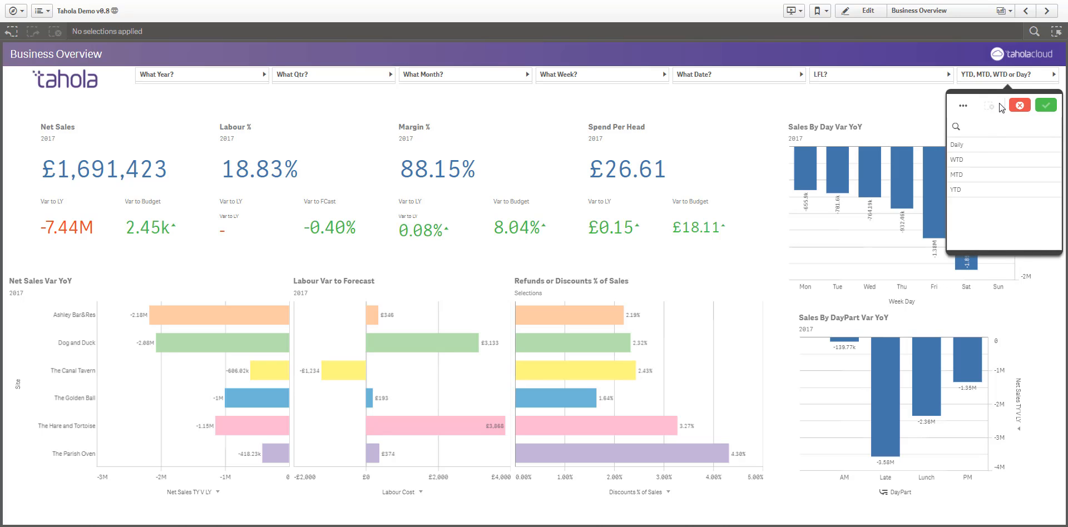
click(985, 146)
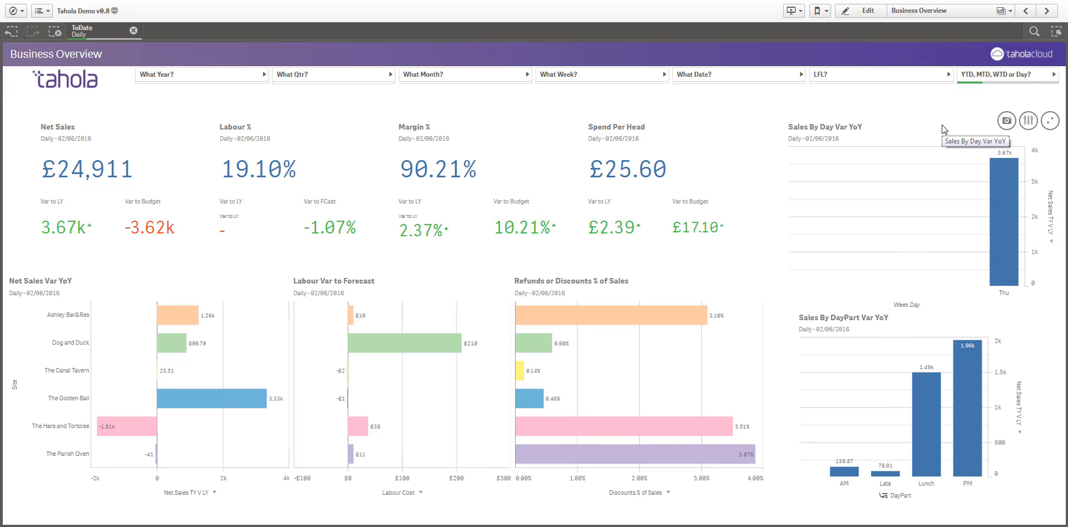
click(991, 77)
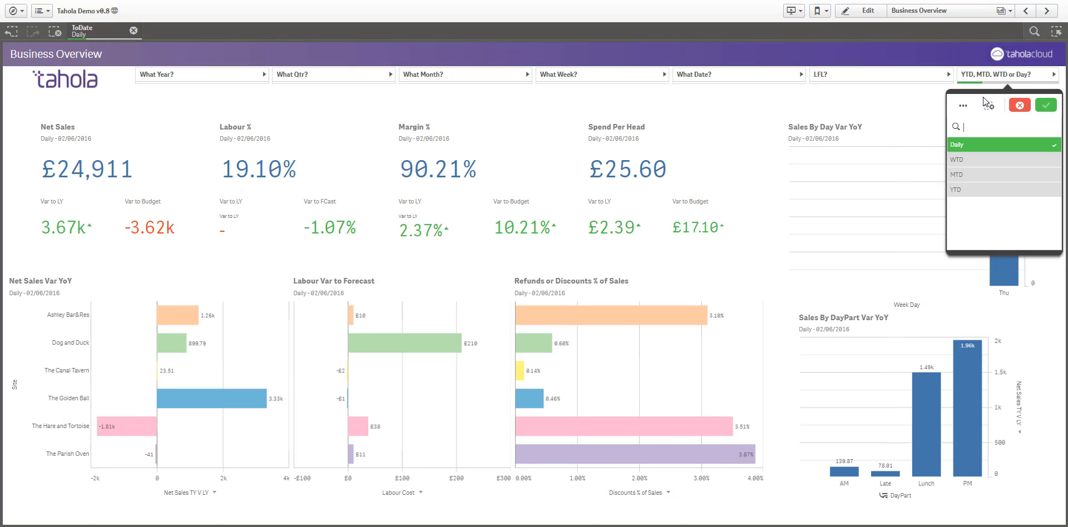
click(969, 191)
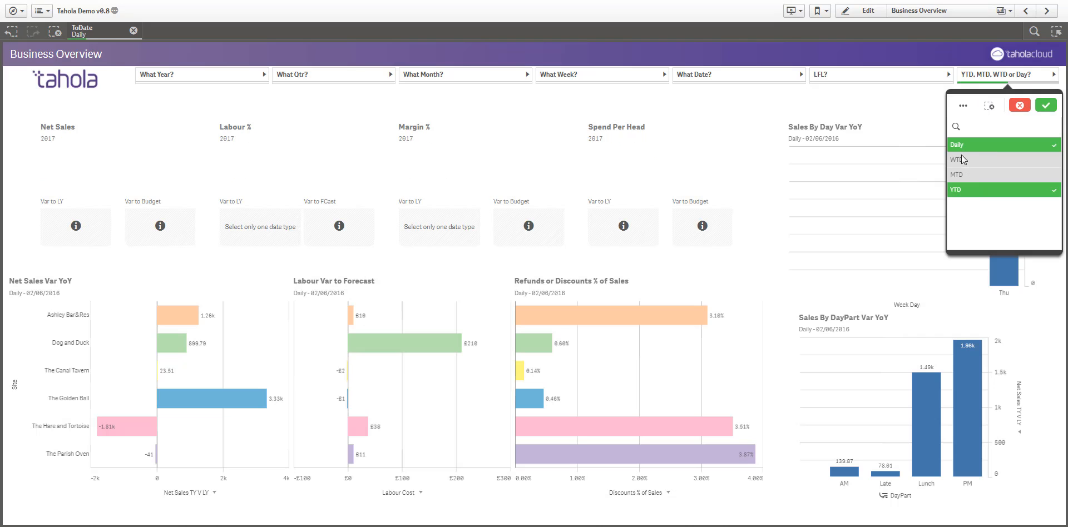
click(963, 143)
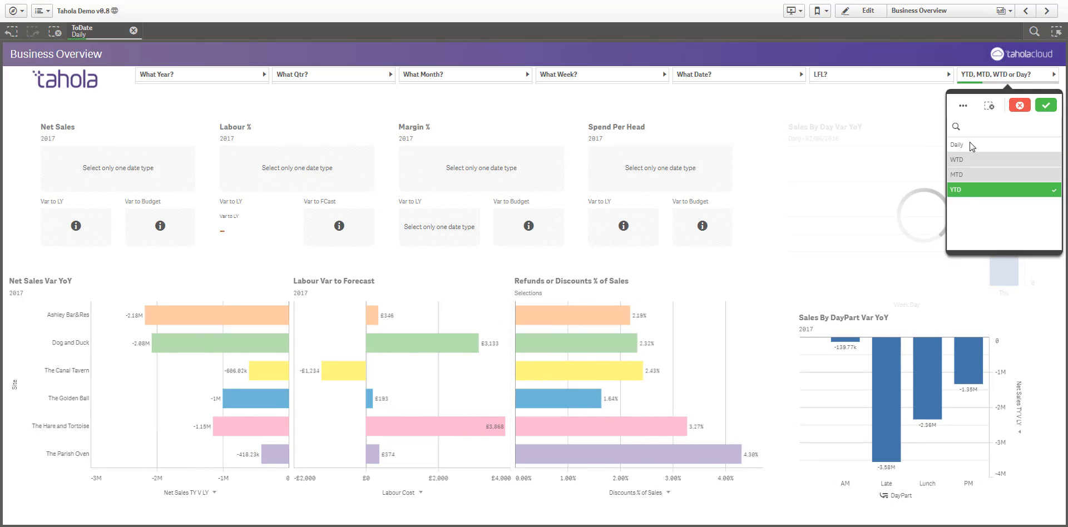
click(1046, 106)
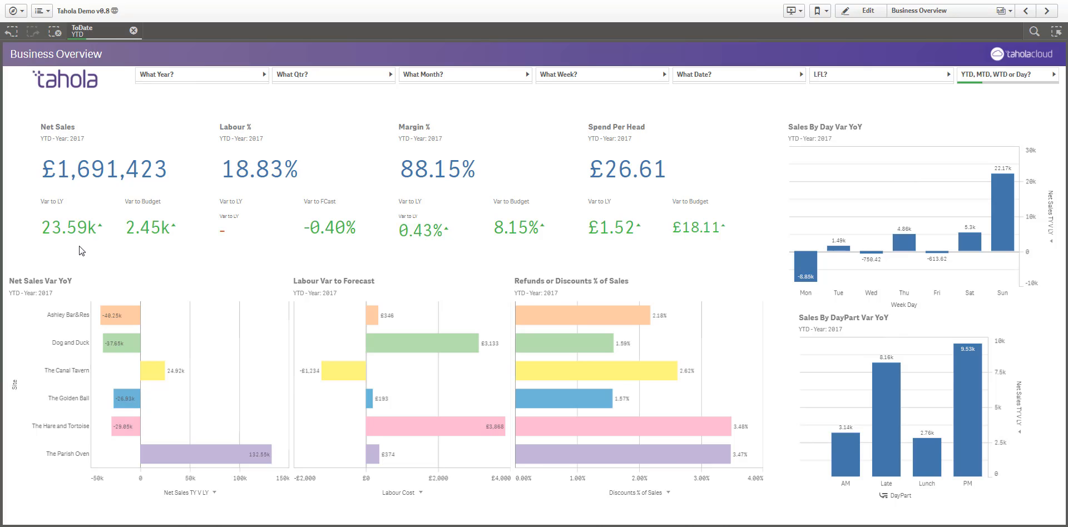
mouse_move(81, 251)
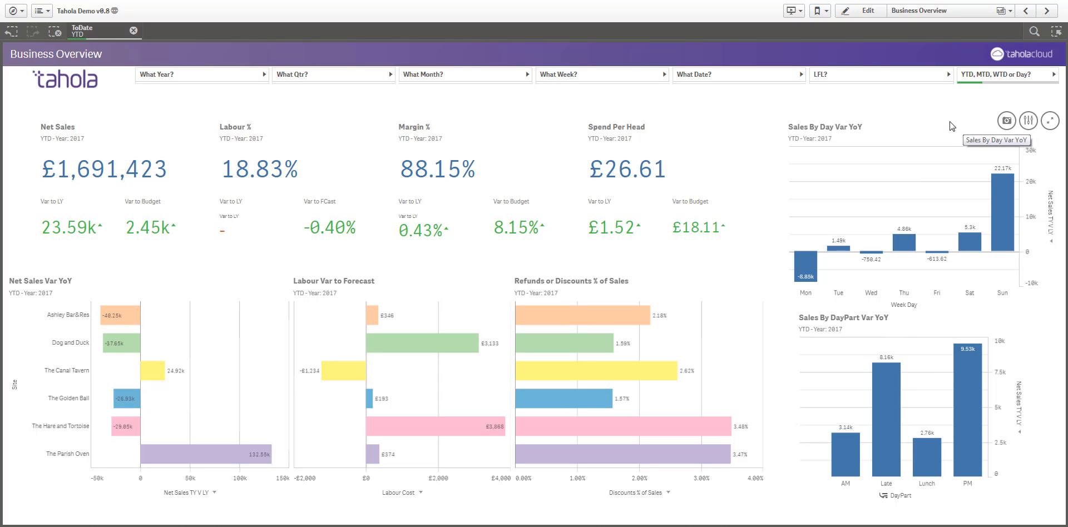
Go to the Sites sheet and select Dog and Duck and Ashley Bar&Res in the Sales vs SPH chart.
click(1047, 11)
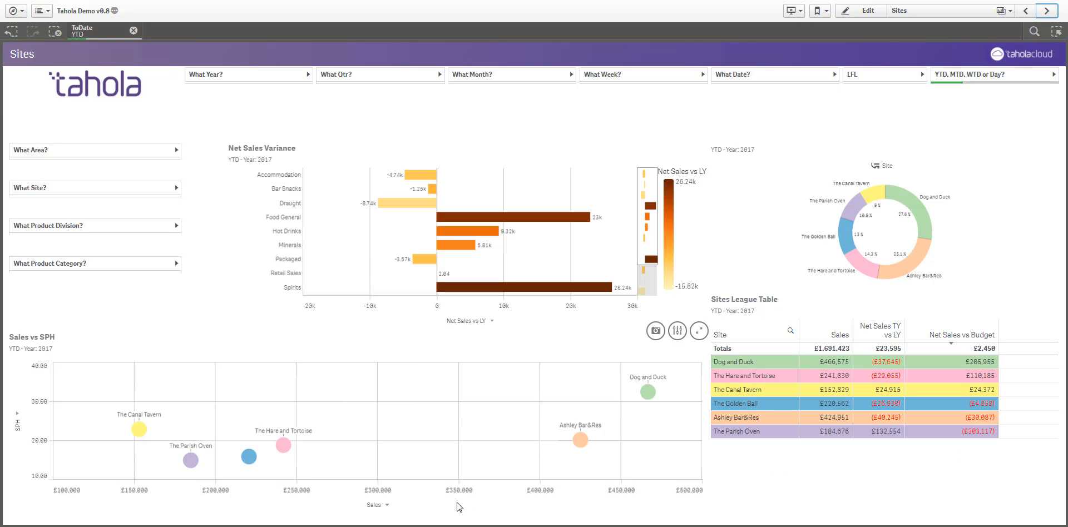
click(643, 444)
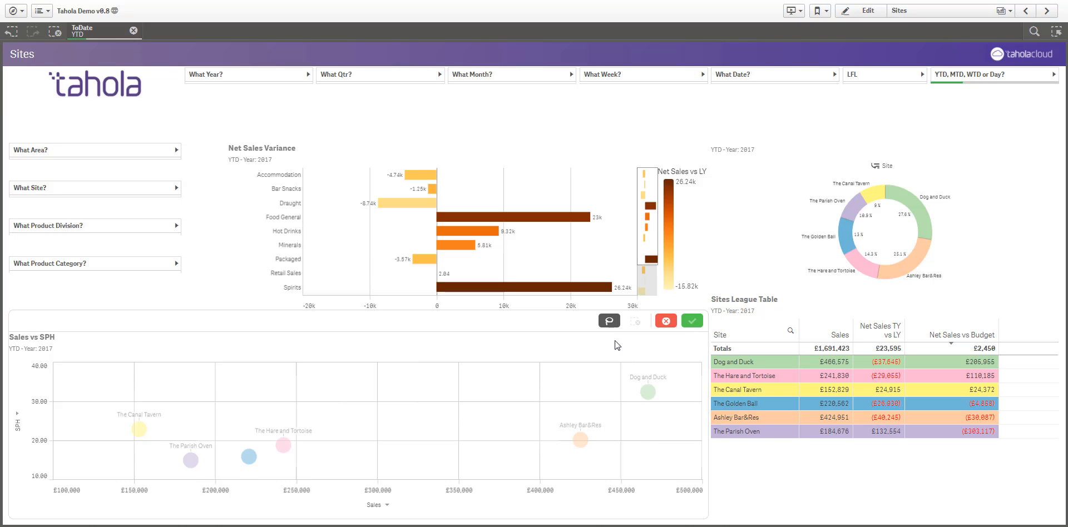
mouse_move(636, 375)
mouse_down()
mouse_move(565, 418)
mouse_move(612, 455)
mouse_move(665, 390)
mouse_move(634, 377)
mouse_up()
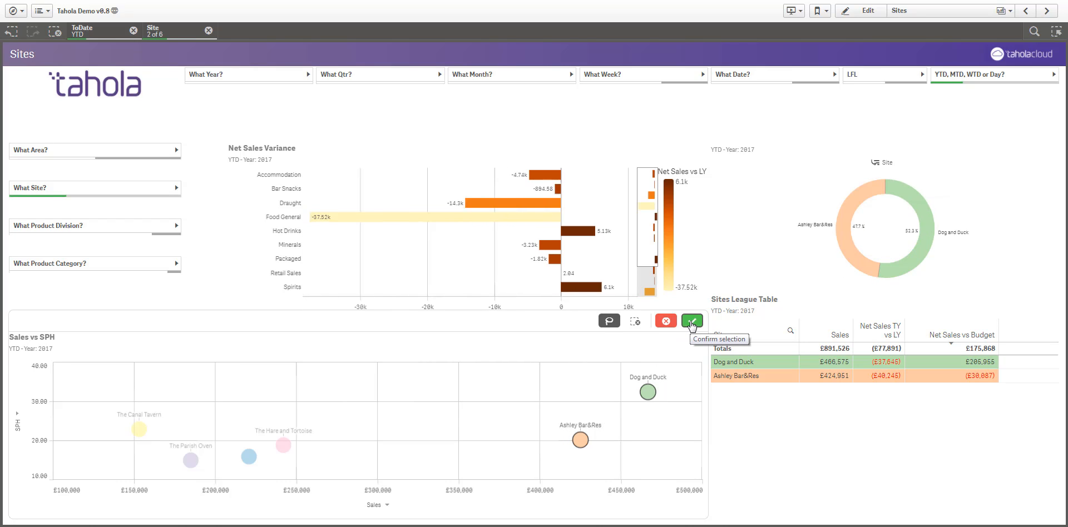
click(691, 322)
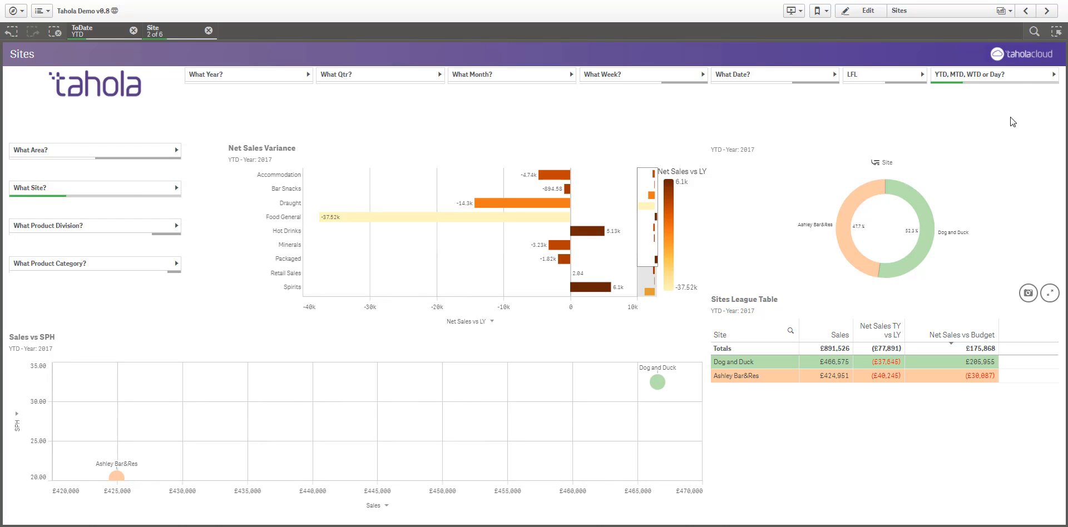
Go to the Products sheet and filter it to the Wet division in the Sales % by Product chart.
click(1047, 13)
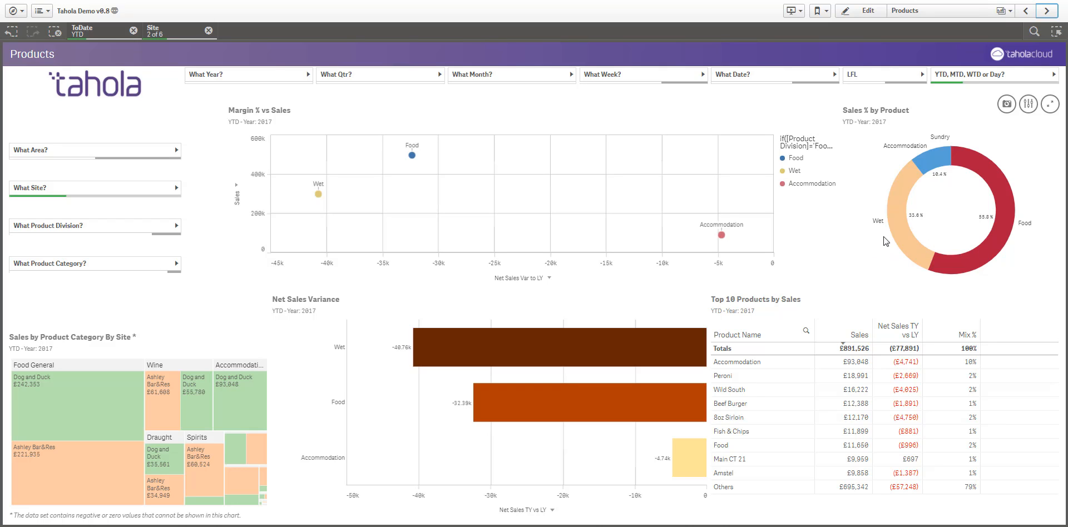
click(892, 223)
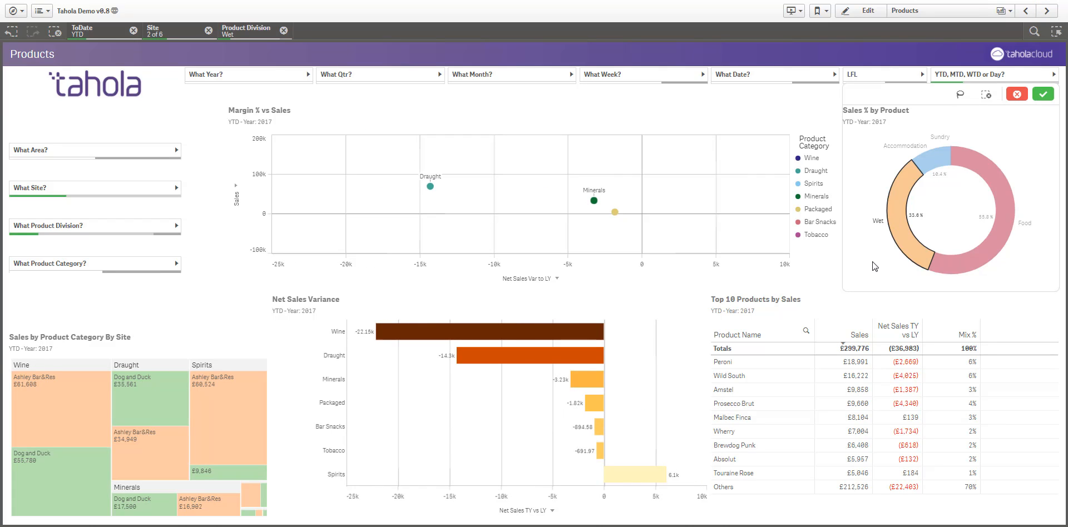
click(1044, 95)
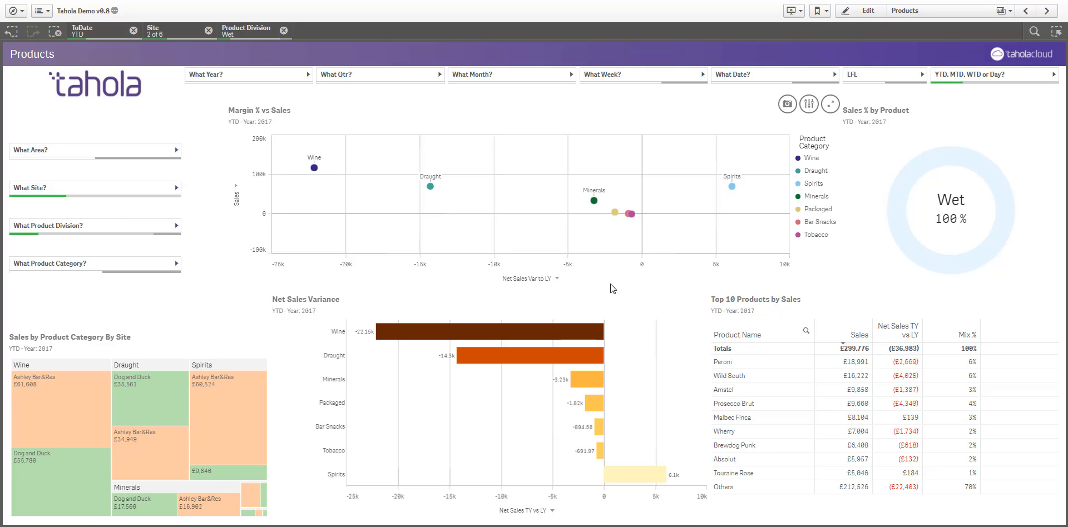
Change the horizontal axis measure of the Margin % vs Sales chart to Margin %.
click(538, 278)
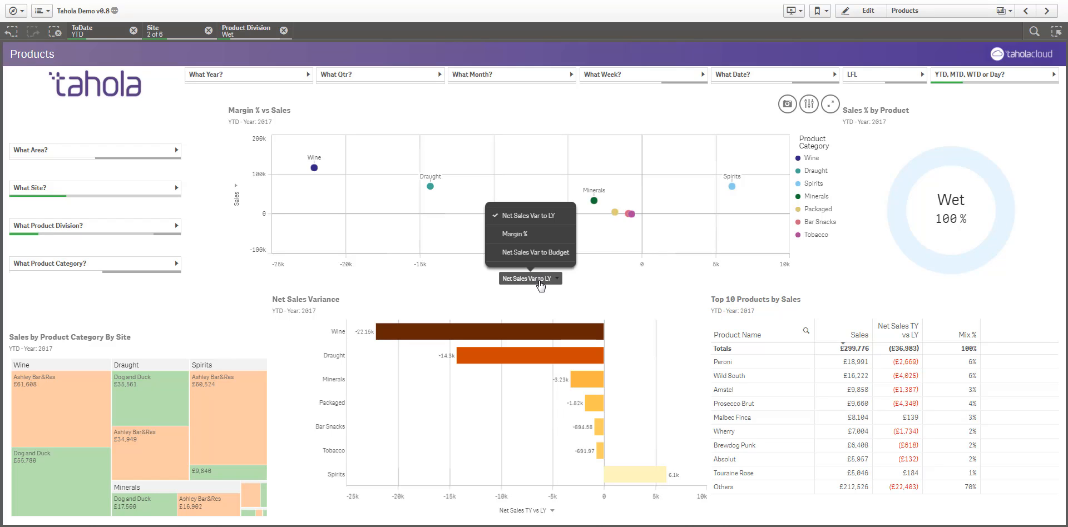
click(519, 239)
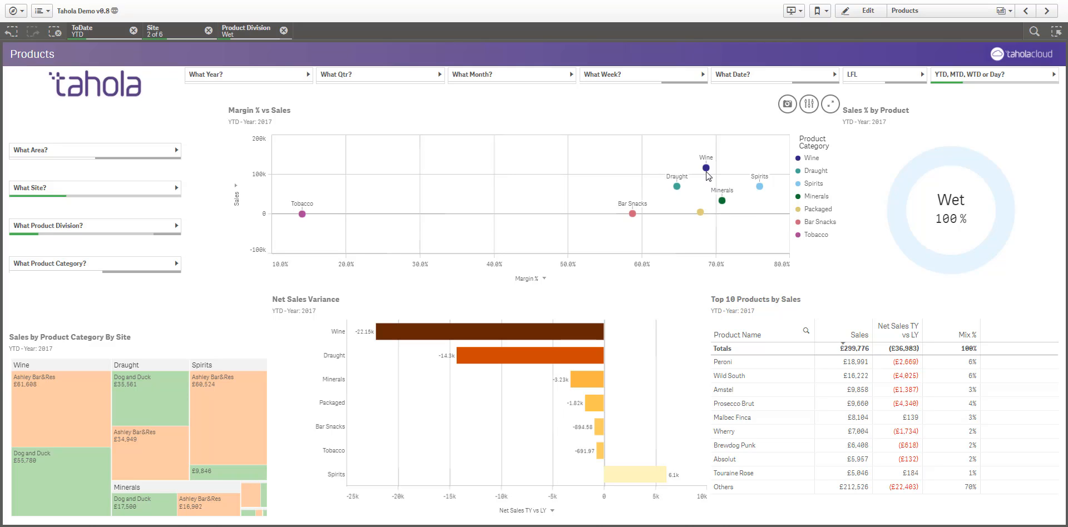
mouse_move(708, 178)
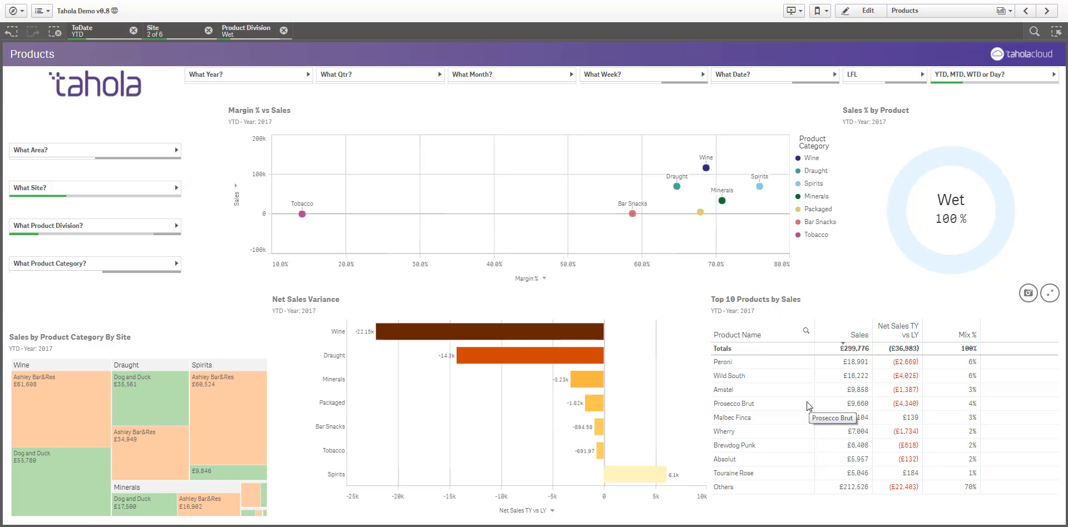
Filter to Wild South in the Top 10 Products by Sales table, and clear the Site selection.
click(765, 377)
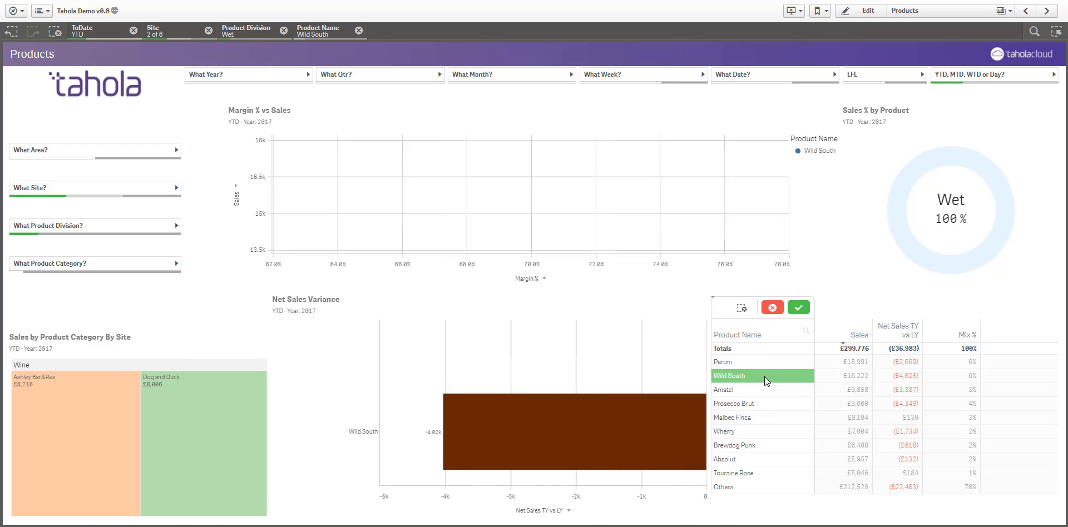
click(799, 308)
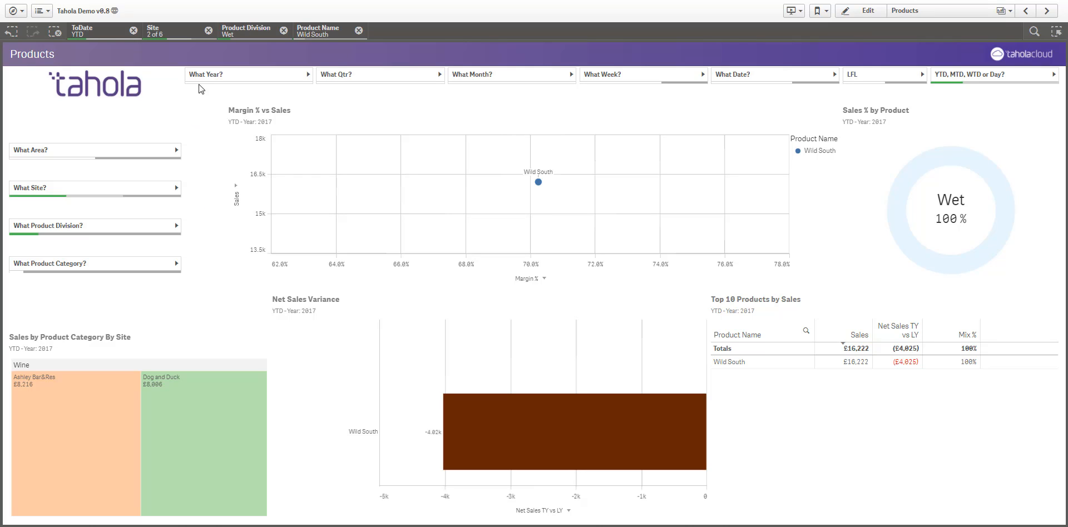
click(208, 30)
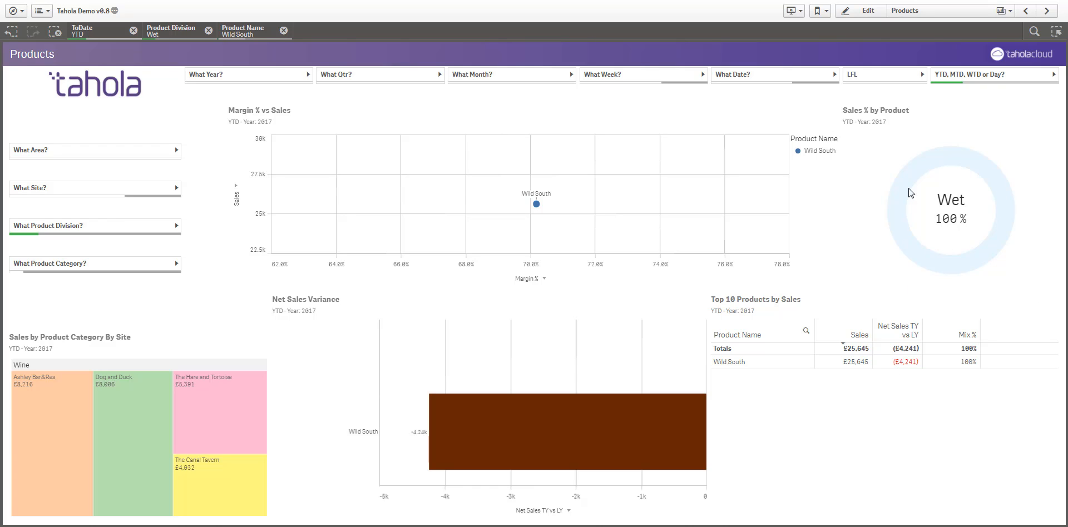
Switch to the What If sheet and apply a Sales Increase % of 3.
click(927, 10)
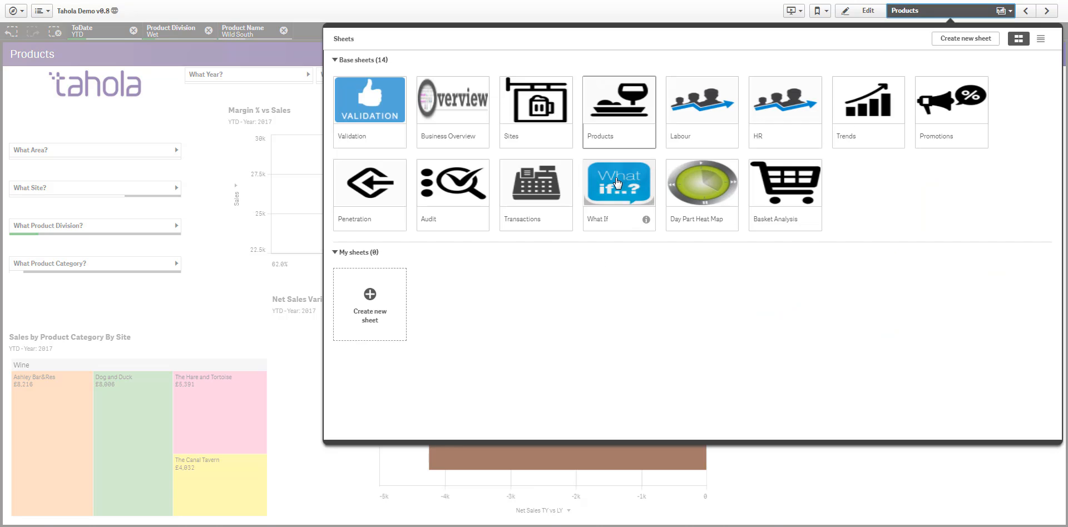
click(620, 195)
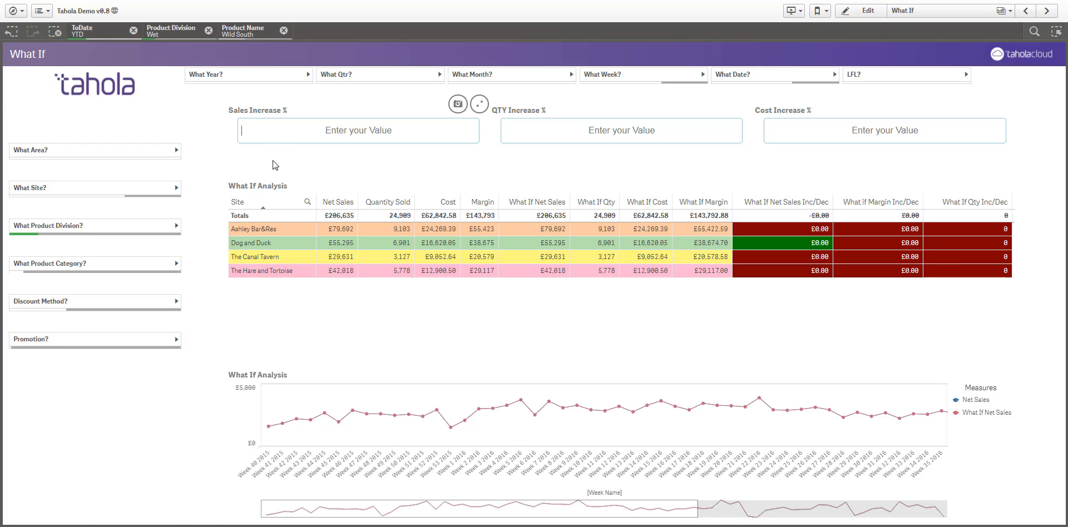
text(3)
key(Return)
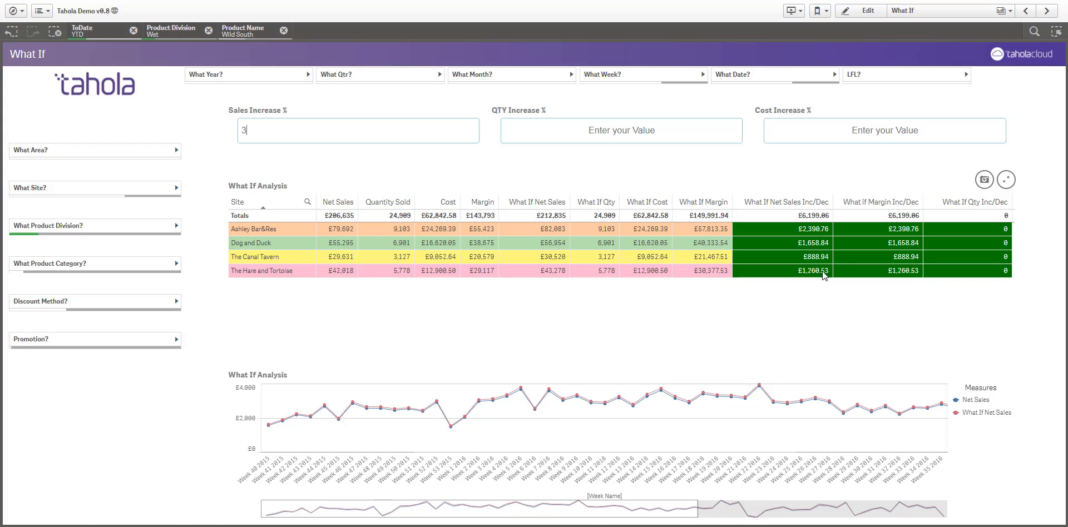
Switch to the Basket Analysis sheet and select all possible BasketID values.
click(925, 14)
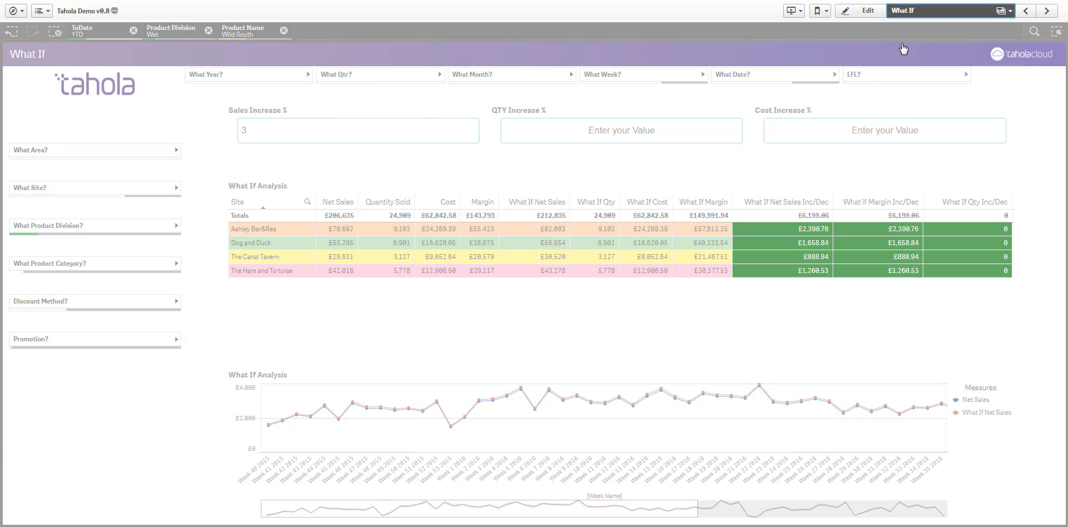
click(783, 195)
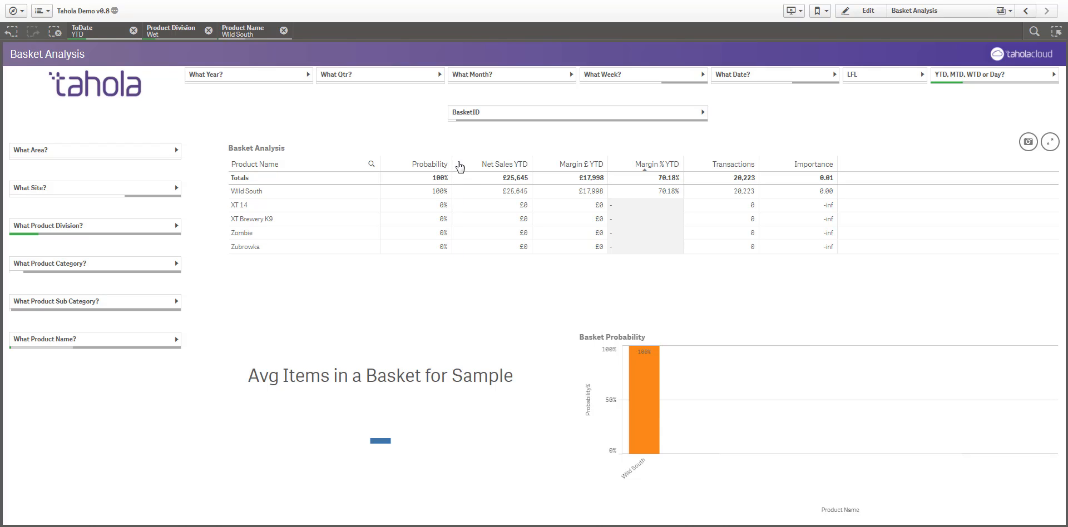
click(465, 113)
click(537, 145)
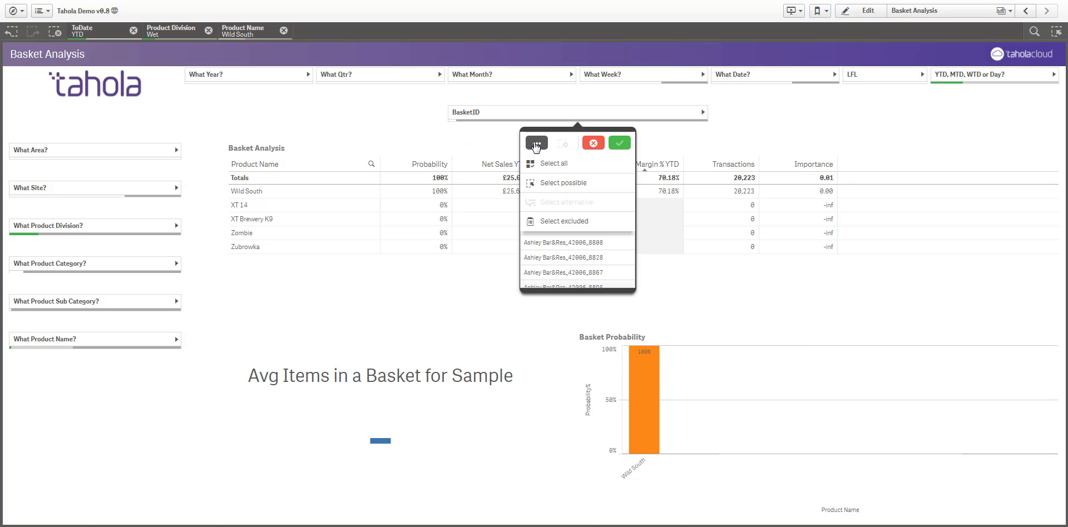
click(562, 184)
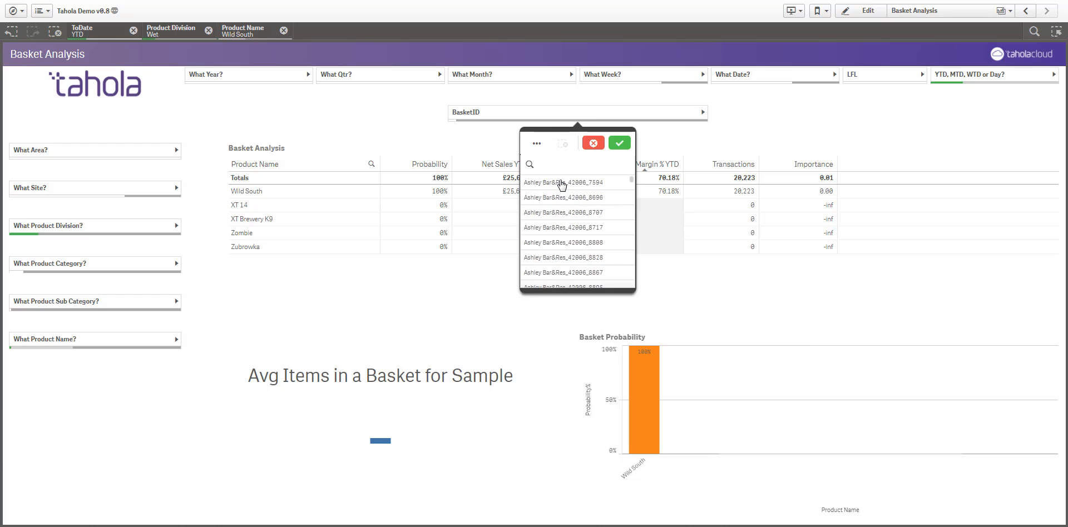
click(619, 144)
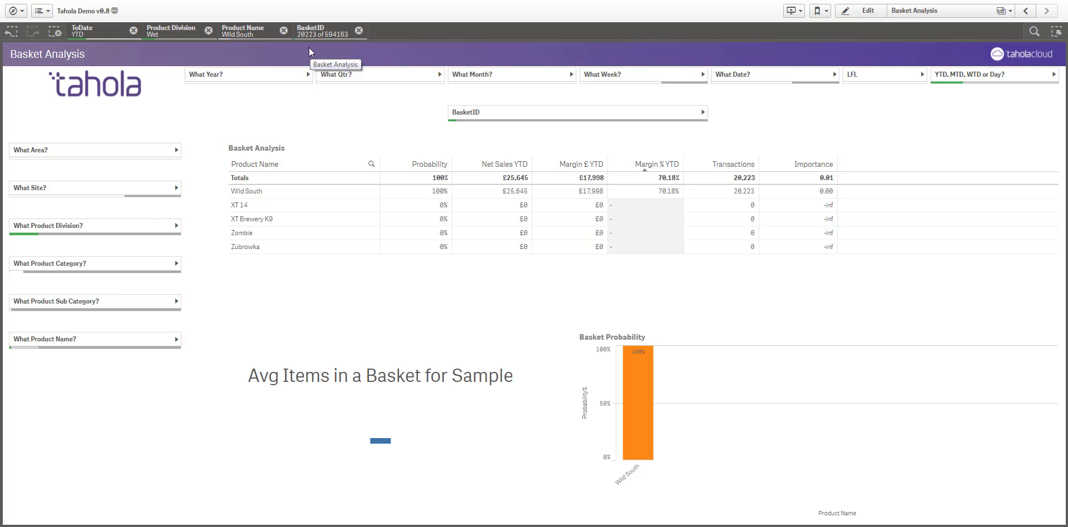
Clear the Product Name and Product Division selections while keeping the BasketID selection.
click(284, 31)
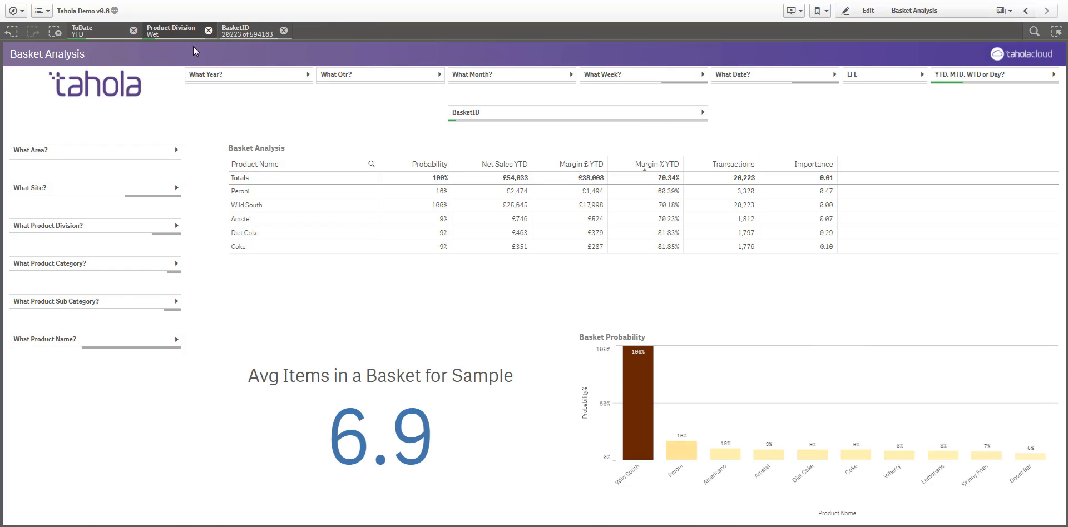
click(209, 31)
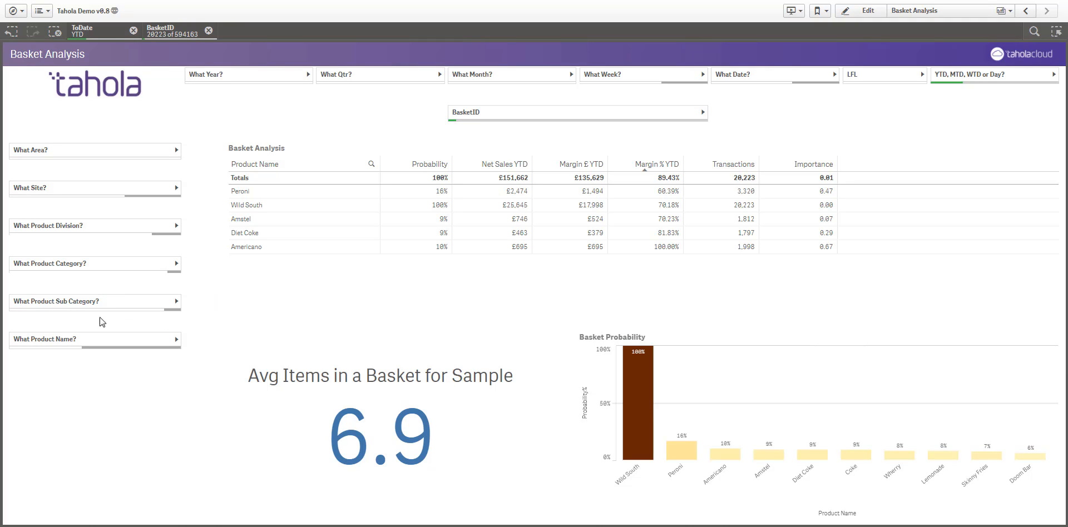
Search the product sub categories for "main" and select Bar Food Mains, Food Mains, HT Mains and Shack Mains.
click(53, 303)
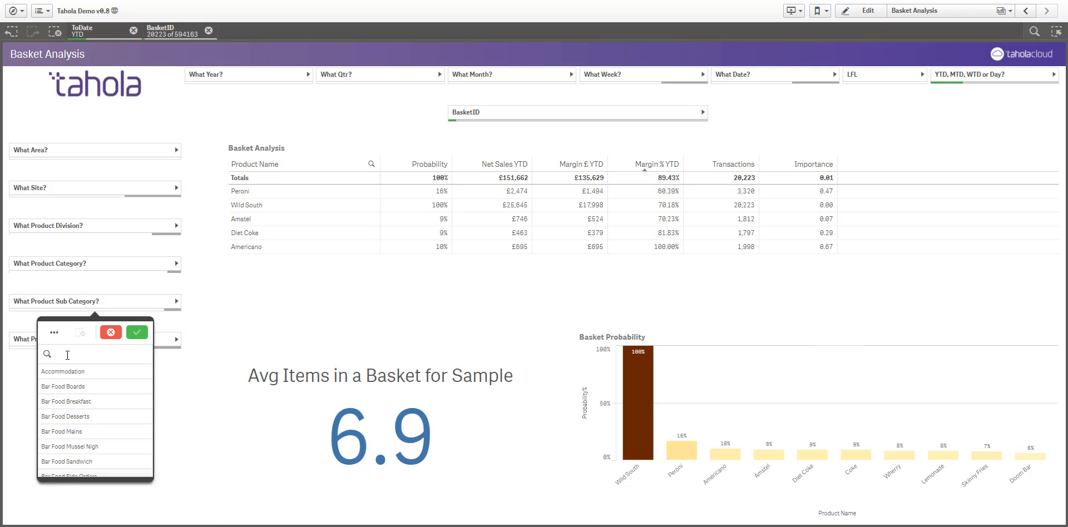
text(main)
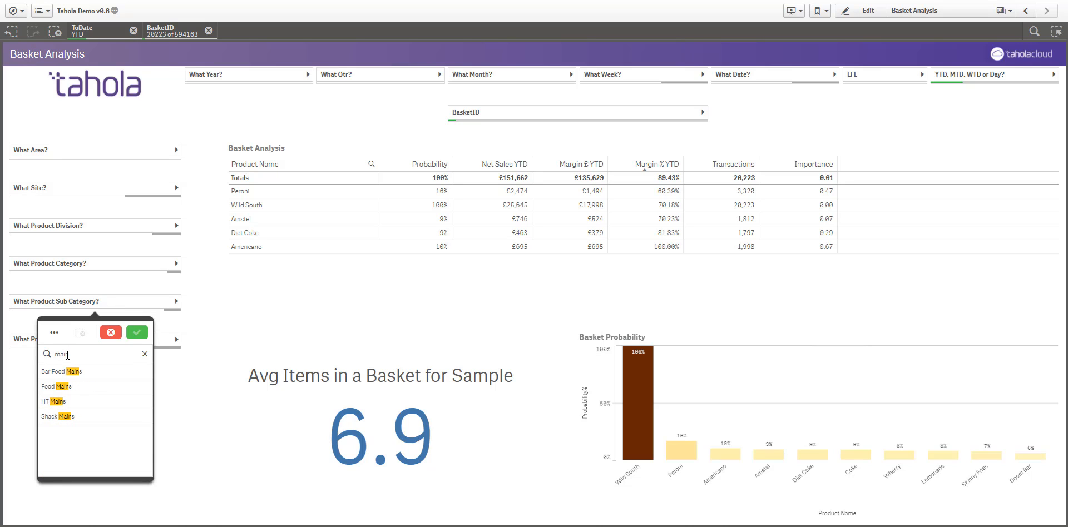
key(Return)
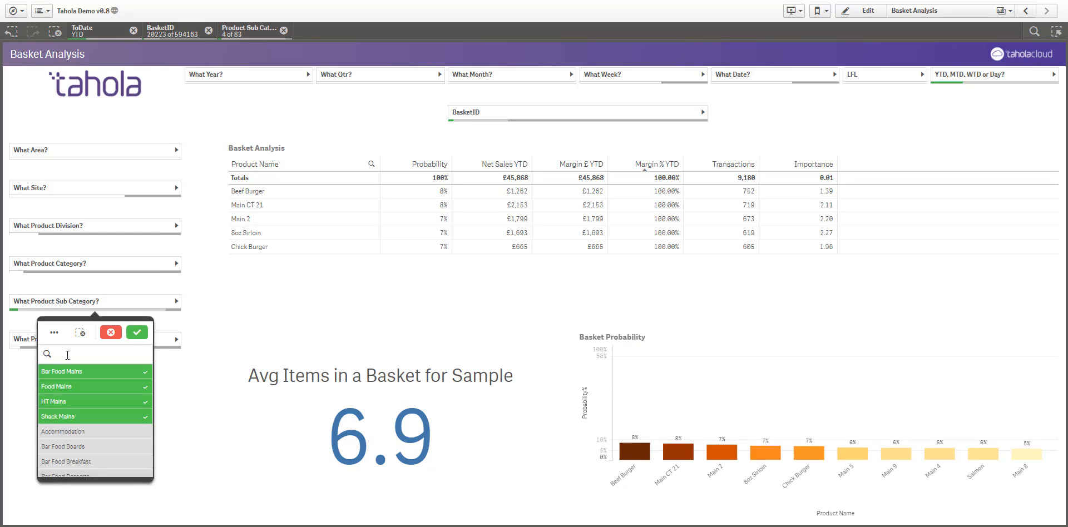
click(137, 332)
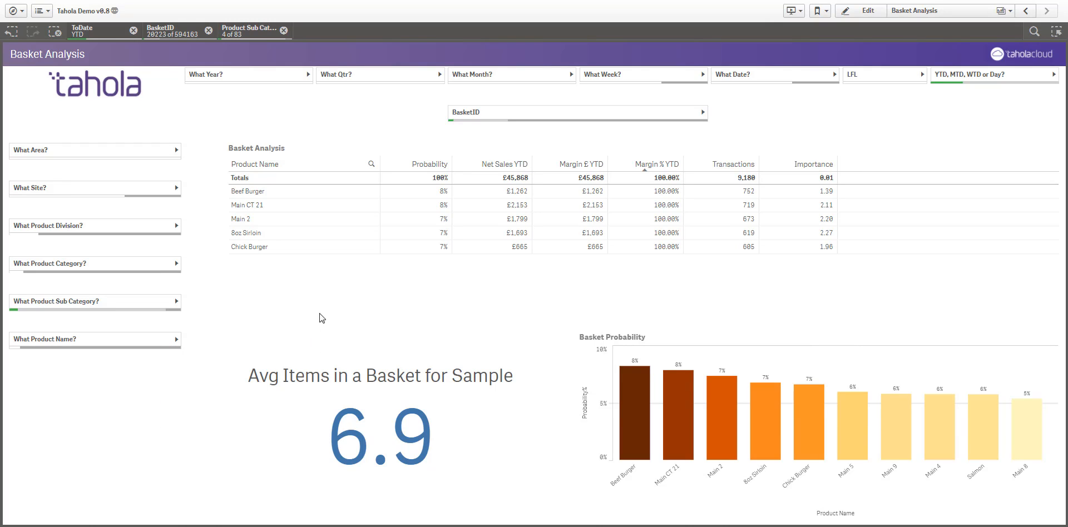
mouse_move(322, 312)
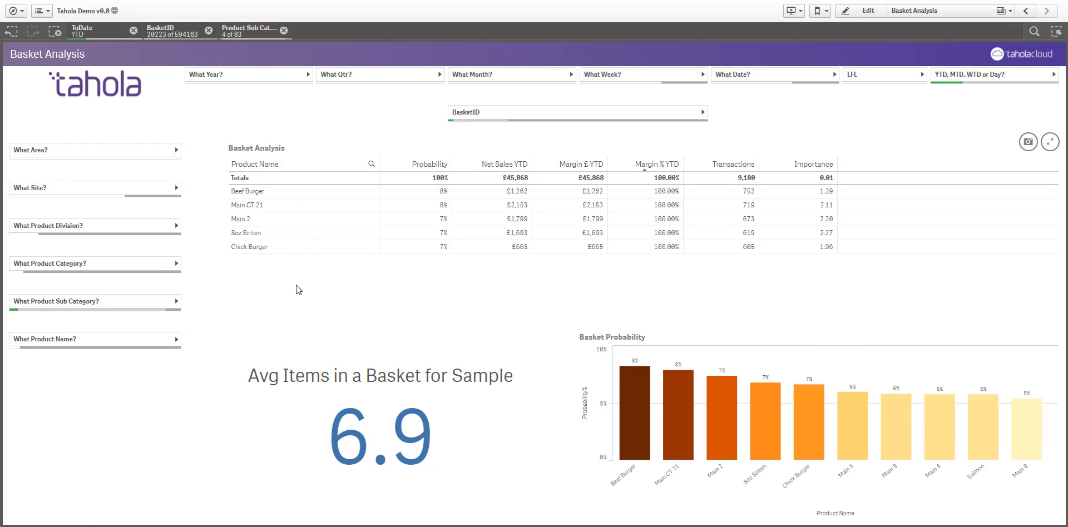